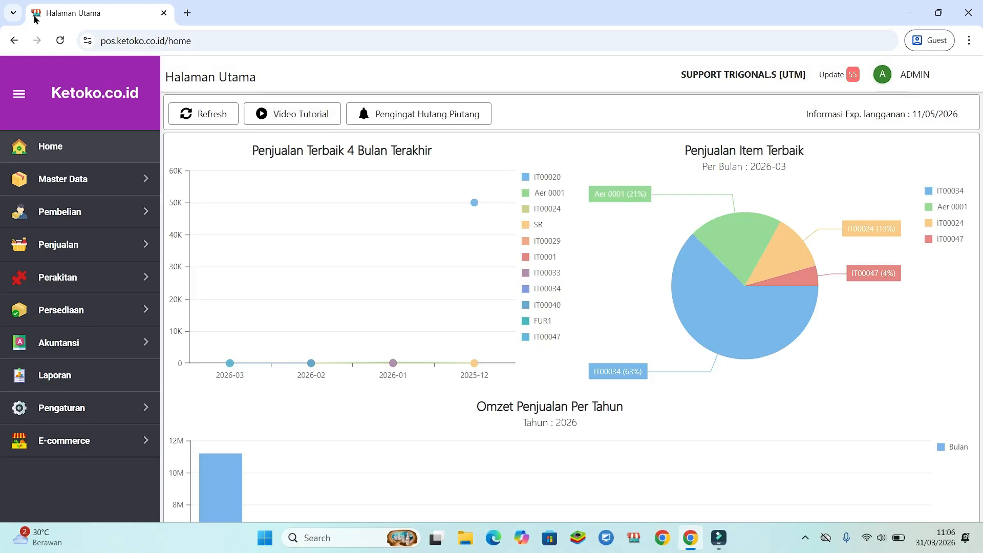
- Open the item list and check the physical stock of BARANG TEST in the DUS unit
left_click(88, 179)
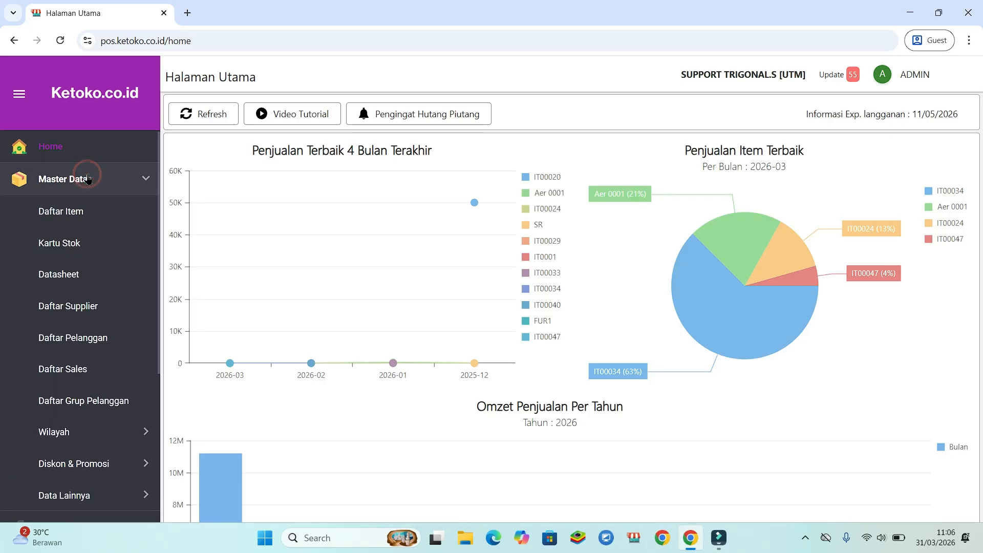
left_click(59, 214)
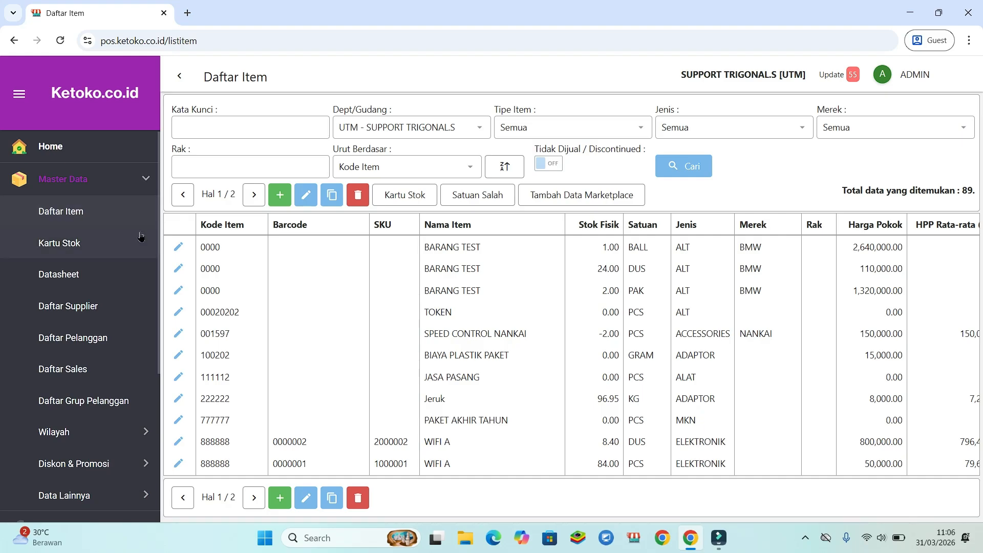
left_click(432, 269)
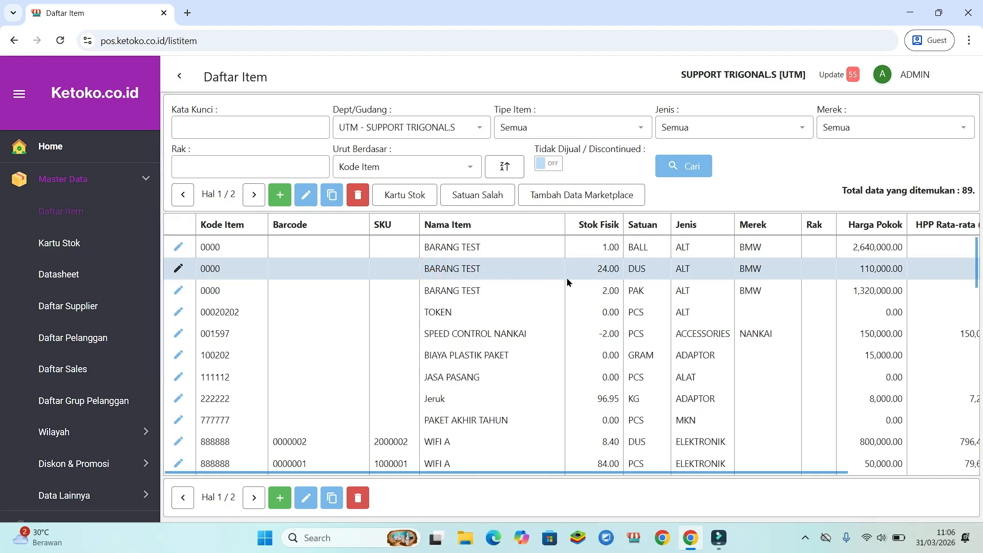
left_click(463, 265)
left_click(642, 270)
- Open the sales order list (Pesanan Penjualan) and start a new sales order
left_click(146, 179)
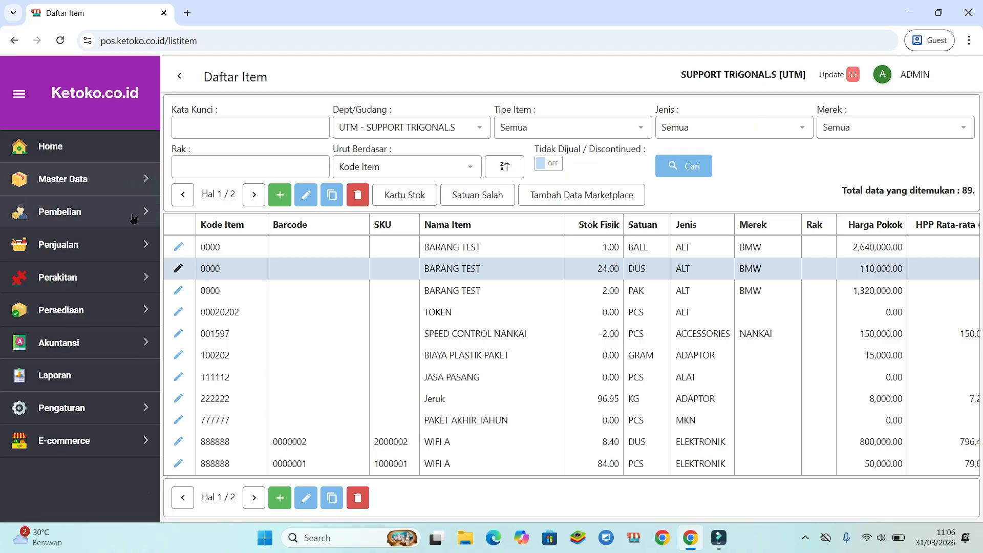
left_click(97, 247)
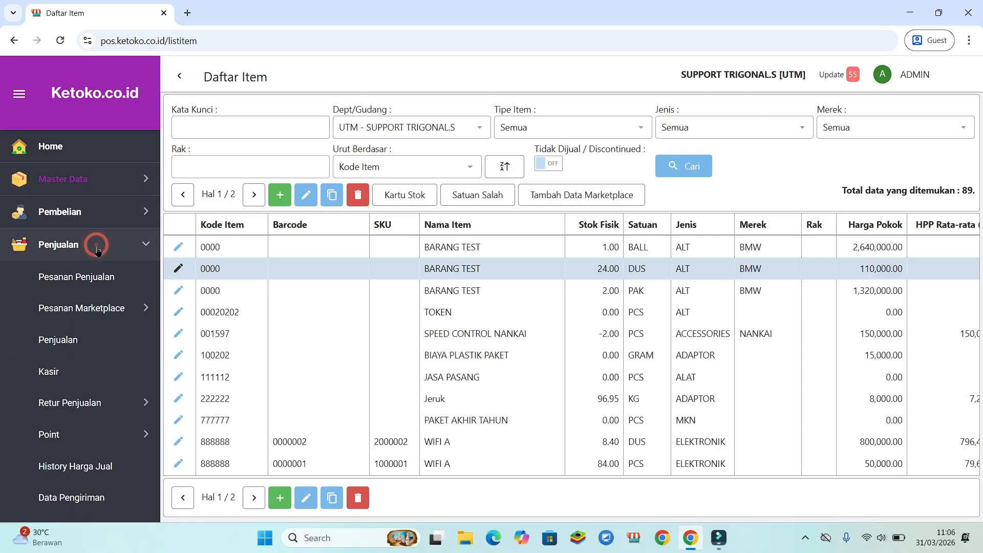
left_click(92, 279)
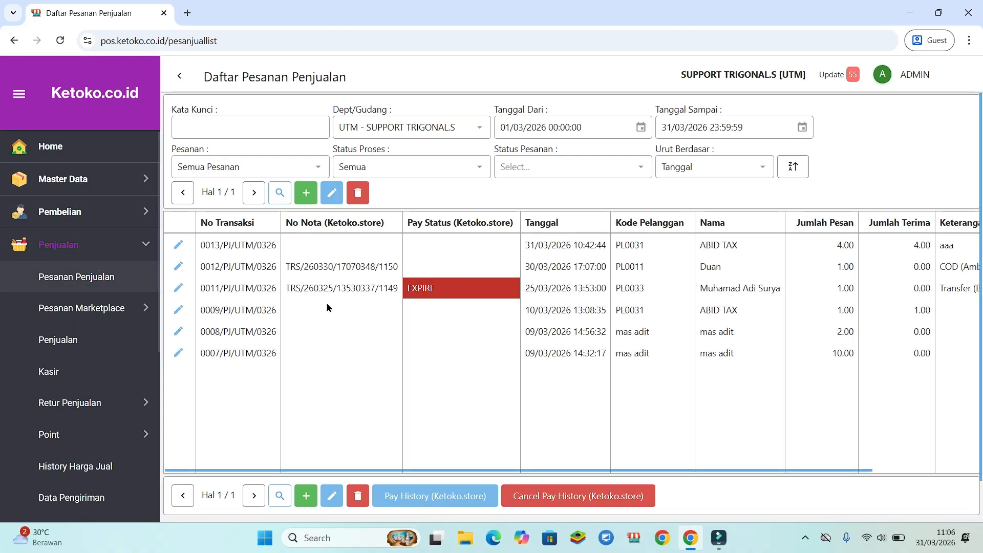
left_click(305, 495)
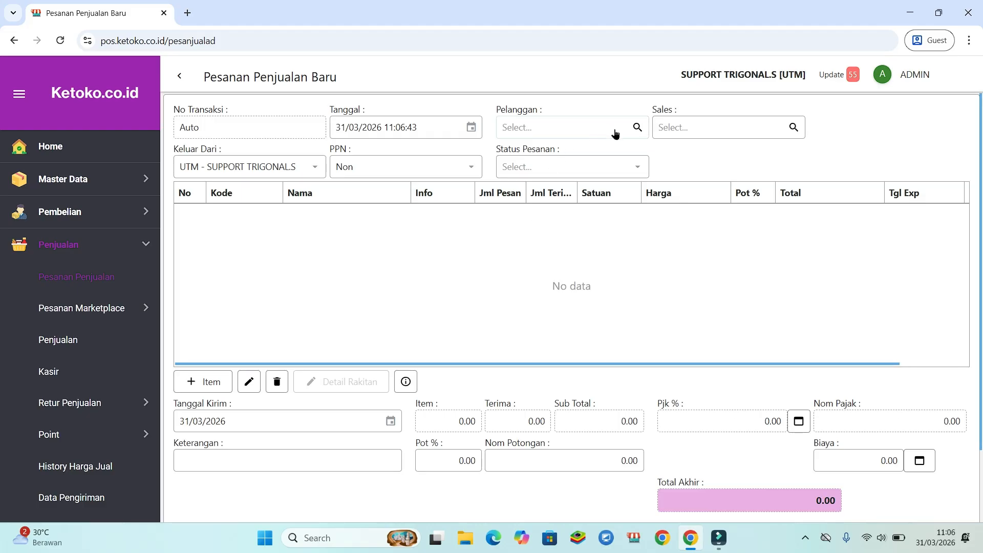
- Assign the first customer in the name-sorted customer list to the new sales order
left_click(637, 128)
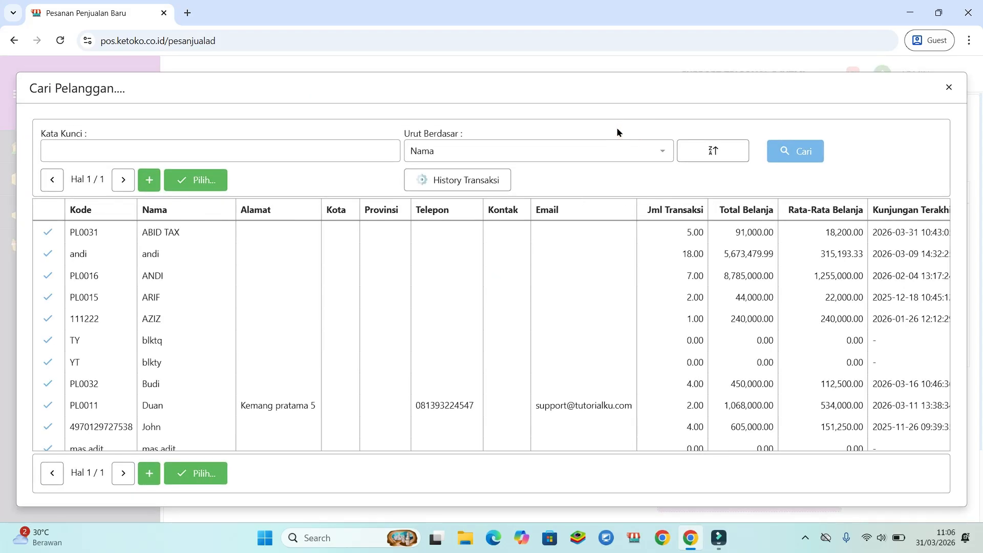
left_click(175, 236)
left_click(183, 469)
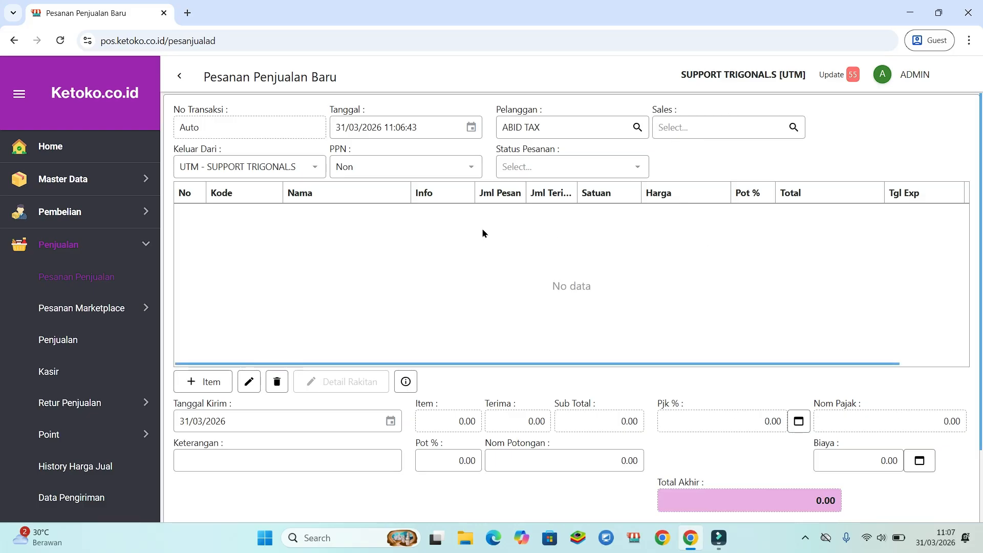
- Add the item BARANG TEST in the DUS unit to the sales order
left_click(199, 382)
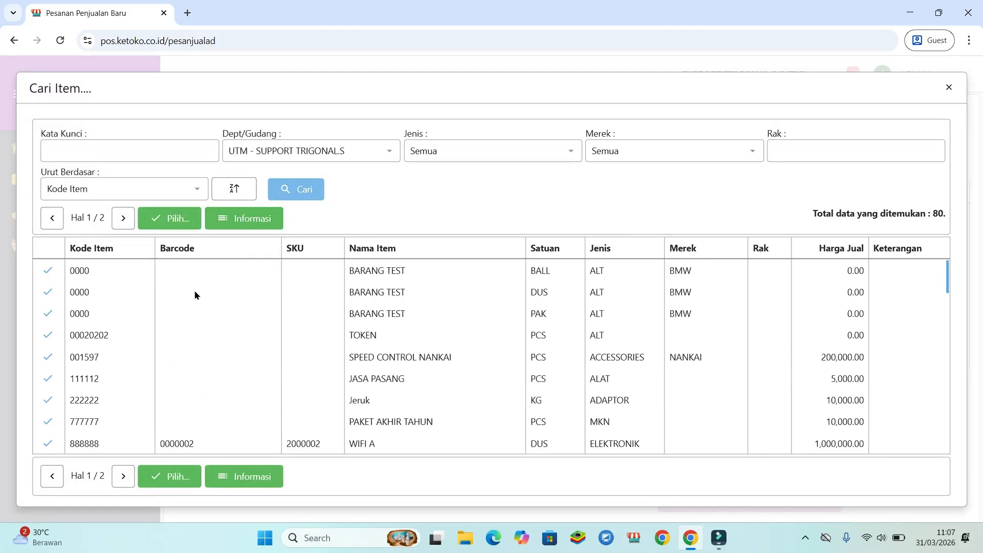
left_click(397, 293)
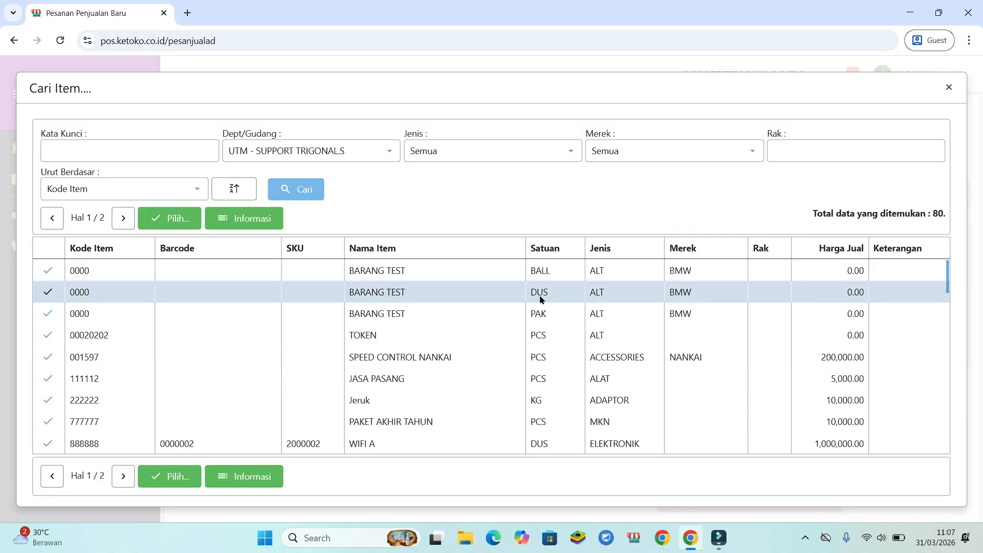
left_click(179, 476)
left_click(490, 322)
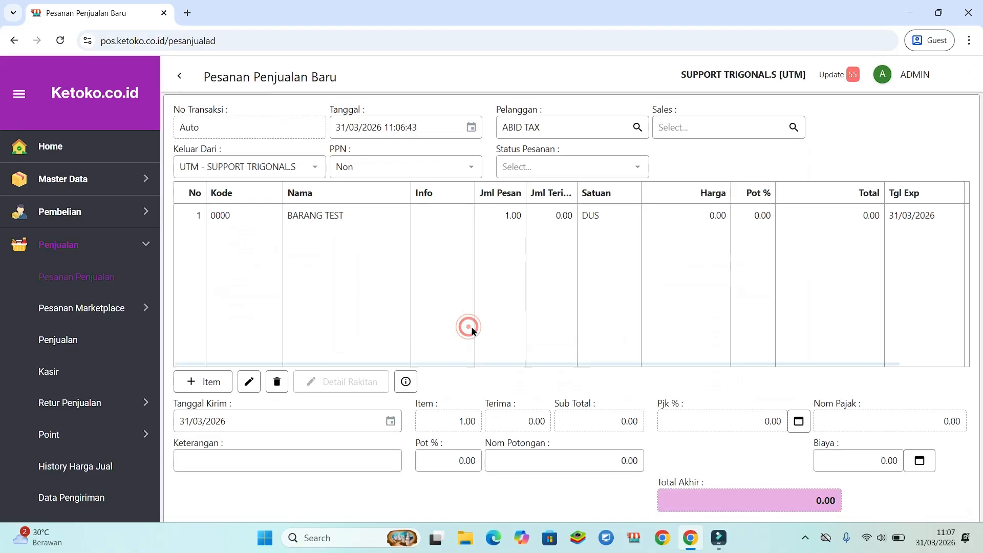
- Set the unit price of BARANG TEST to 240,000 and accept the lower profit margin
left_click(690, 213)
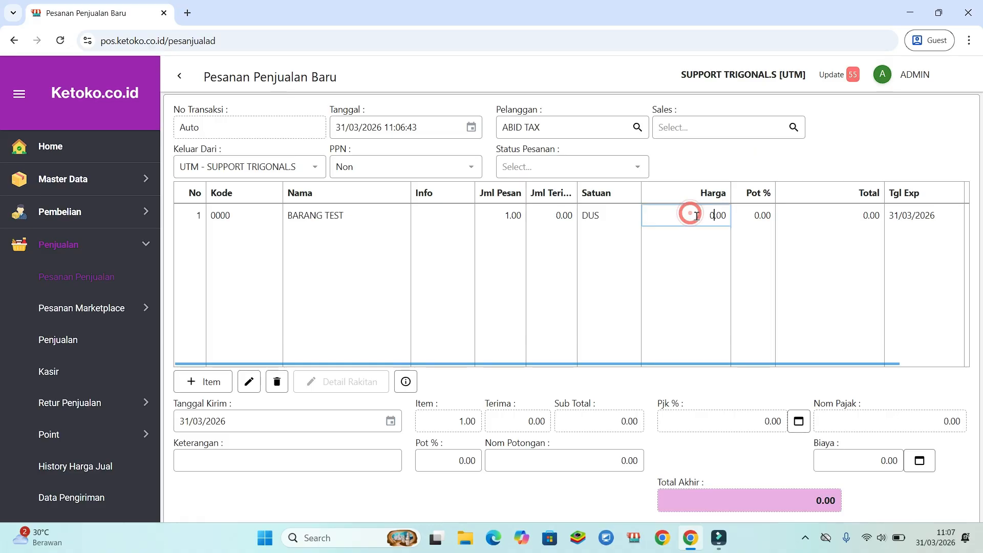
type("24,00")
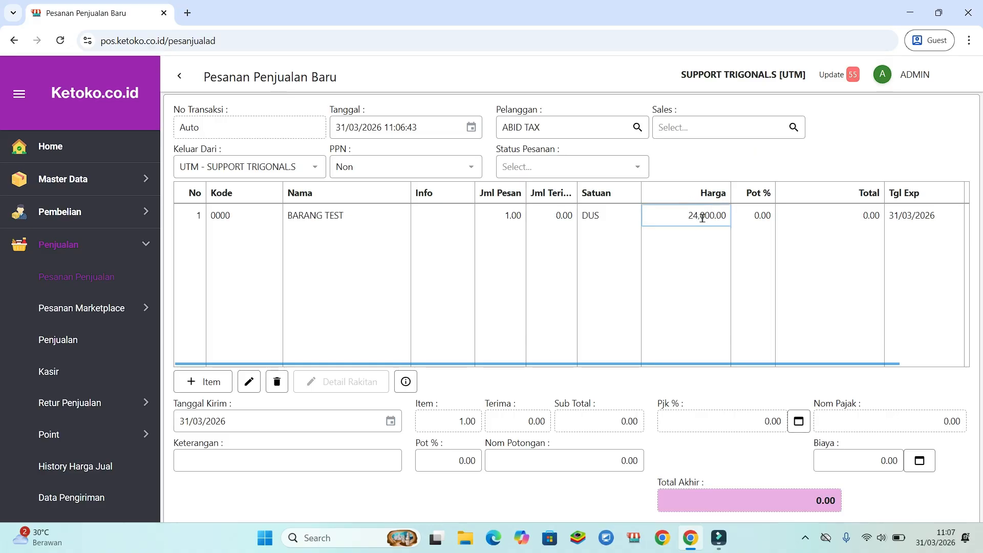
type("0")
key("Return")
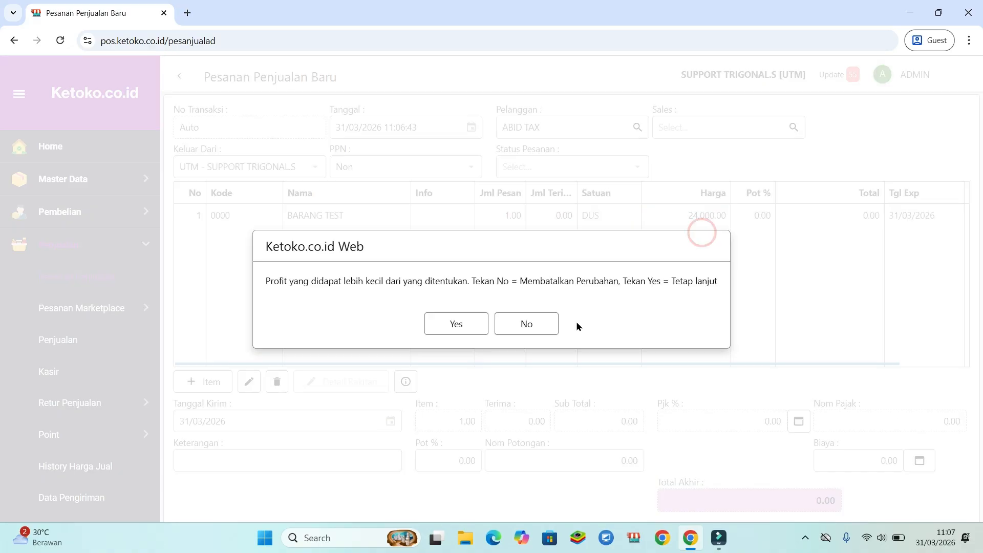
left_click(468, 322)
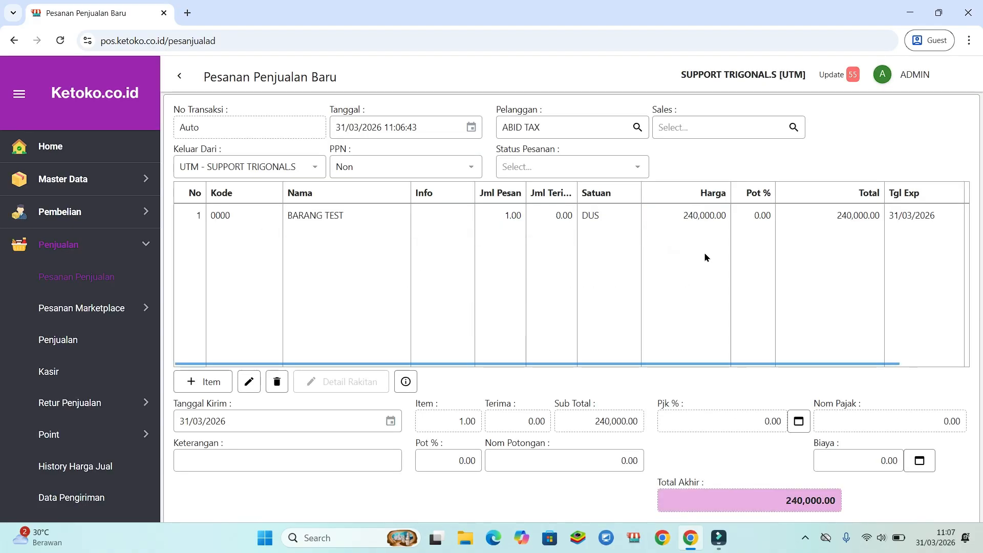
- Set the ordered quantity of BARANG TEST to 5 DUS
left_click(914, 218)
left_click(923, 237)
left_click(499, 210)
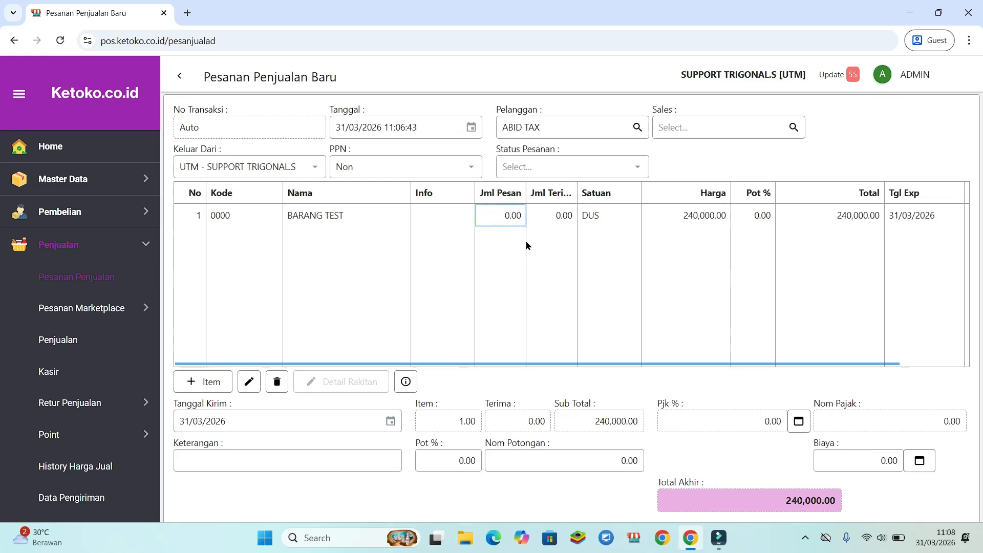
type("5")
left_click(512, 268)
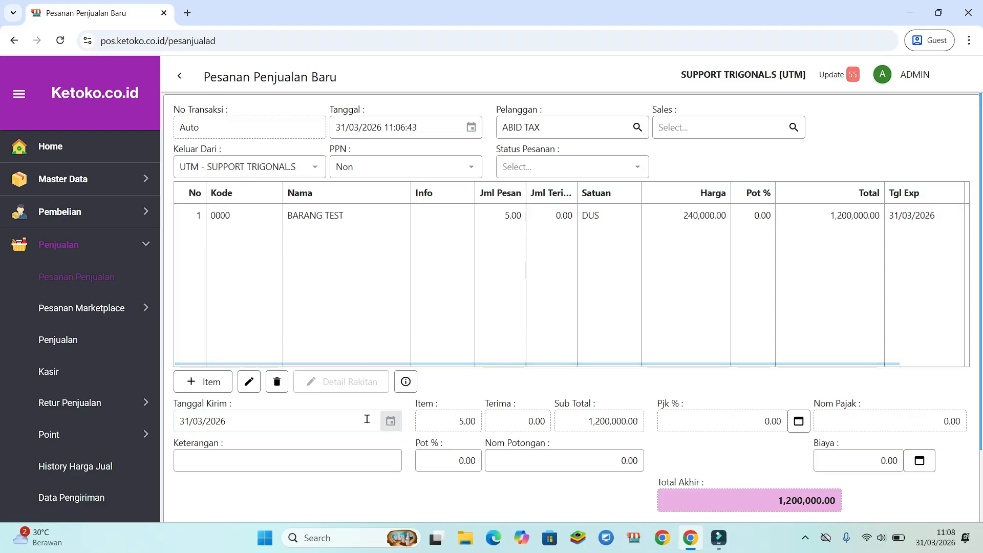
- Set the order's delivery date (Tanggal Kirim) to 02/04/2026
left_click(391, 421)
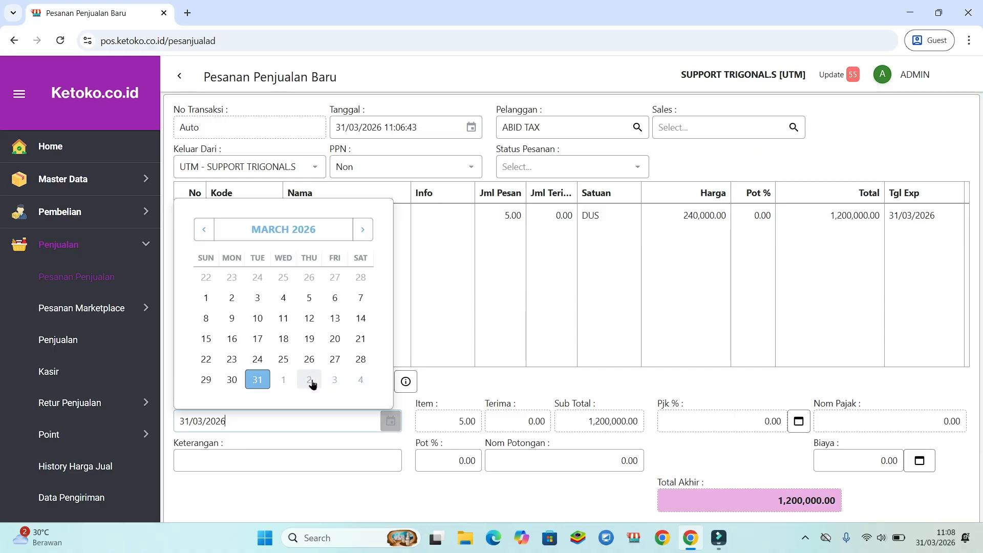
left_click(309, 381)
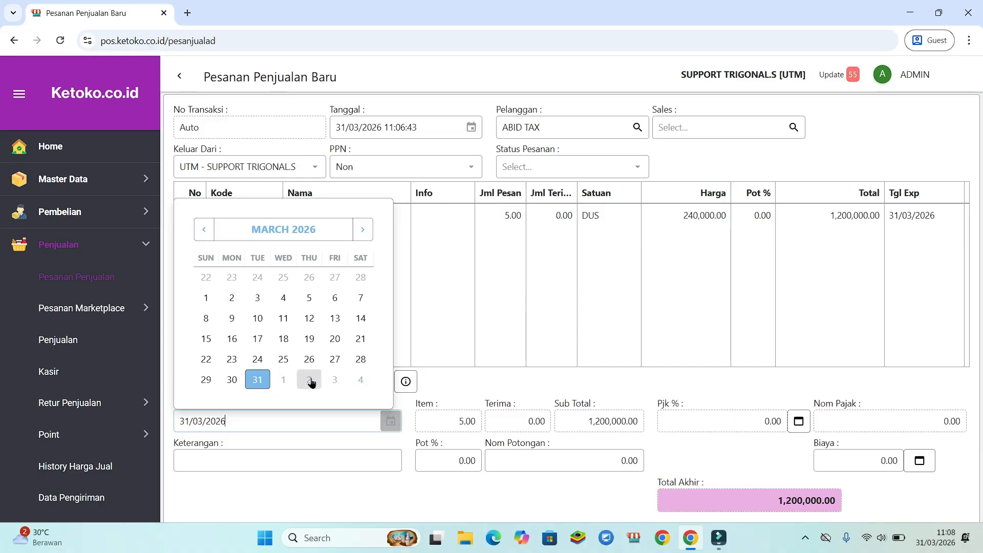
left_click(330, 311)
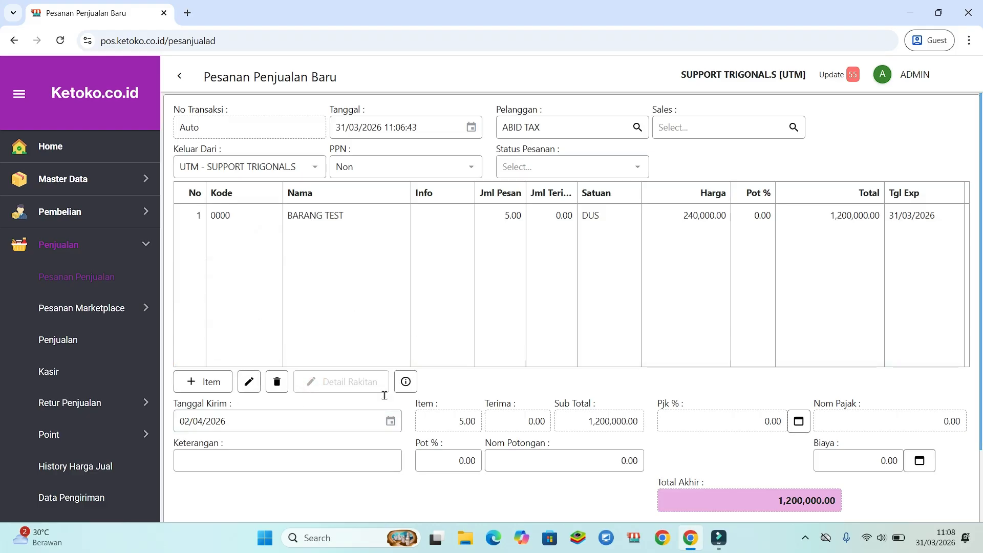
- Open the payment for the sales order and enter a down payment (Titip / DP) of 500,000
scroll(384, 395, "down", 2)
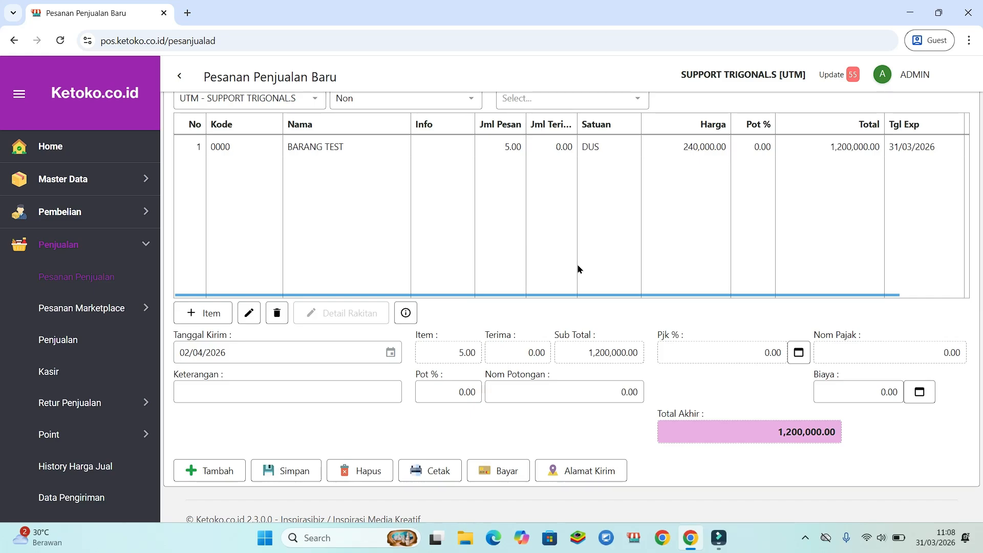
left_click(504, 473)
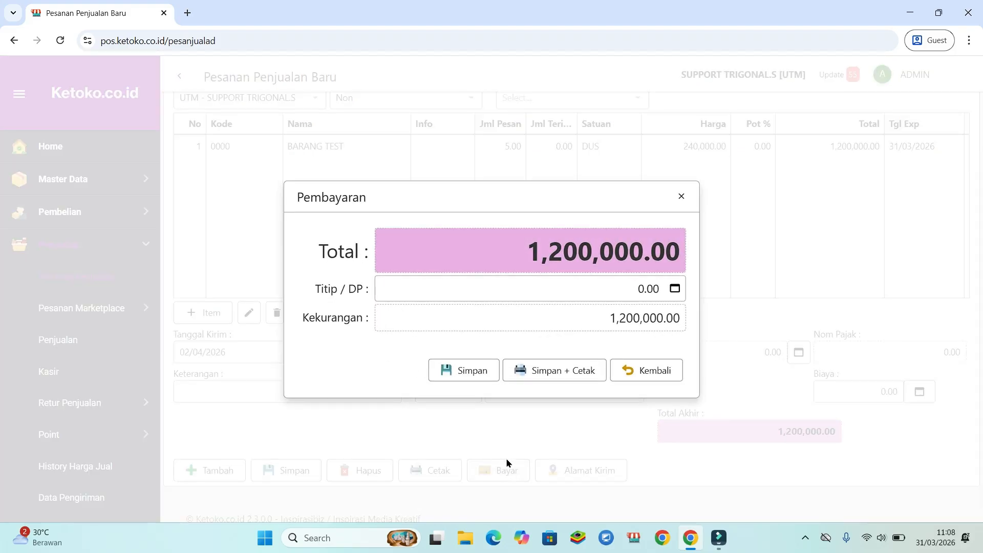
left_click(571, 291)
type("5,000")
- Choose BANK BCA as the cash account receiving the down payment, keeping UANG MUKA PESANAN PENJUALAN as the temporary account
left_click(675, 289)
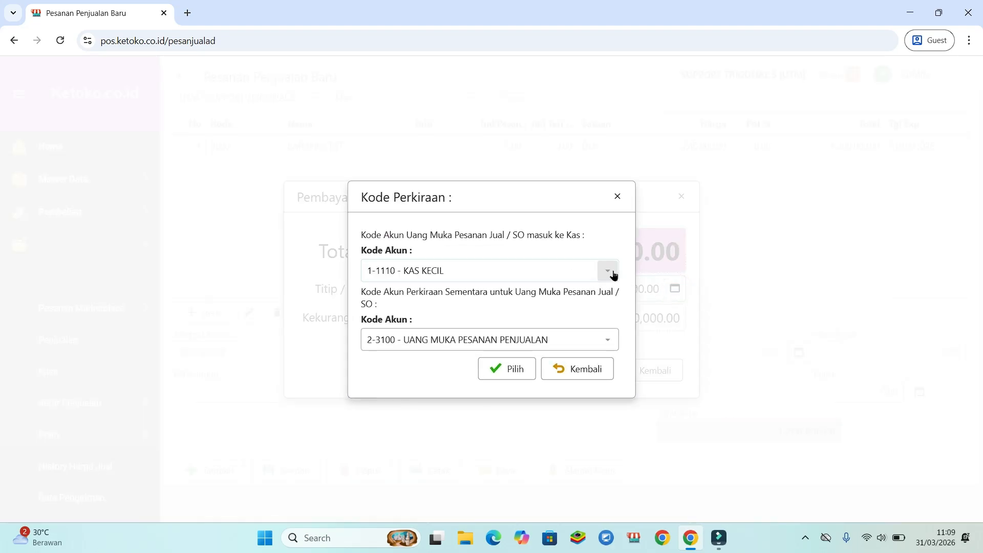
left_click(612, 274)
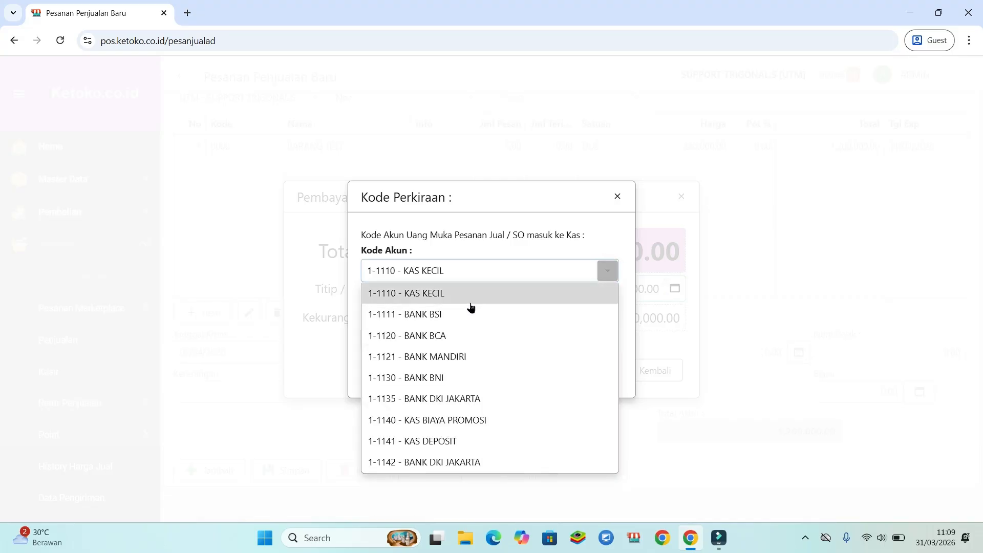
left_click(435, 339)
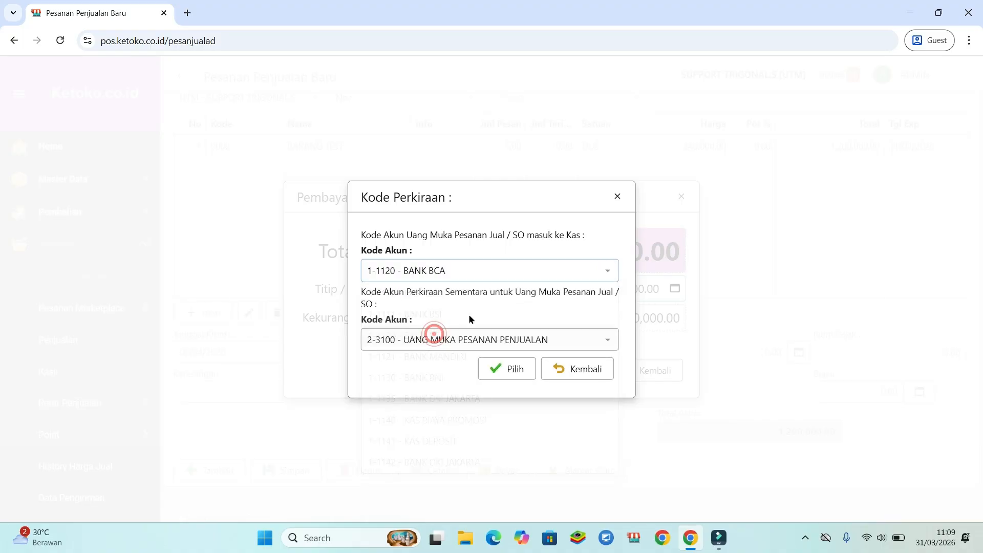
left_click(511, 370)
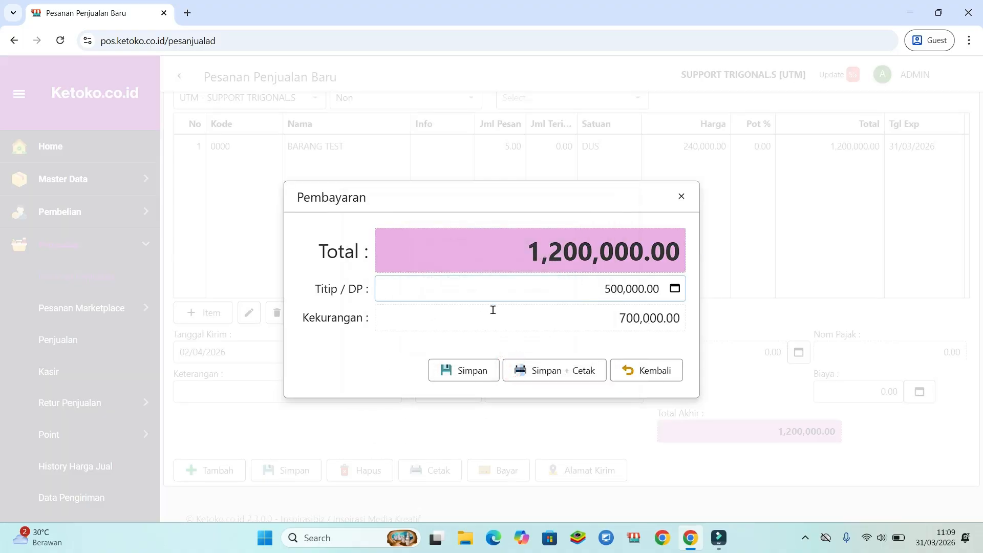
- Check the remaining balance and save the sales order with its down payment without printing
left_click_drag(615, 321, 656, 318)
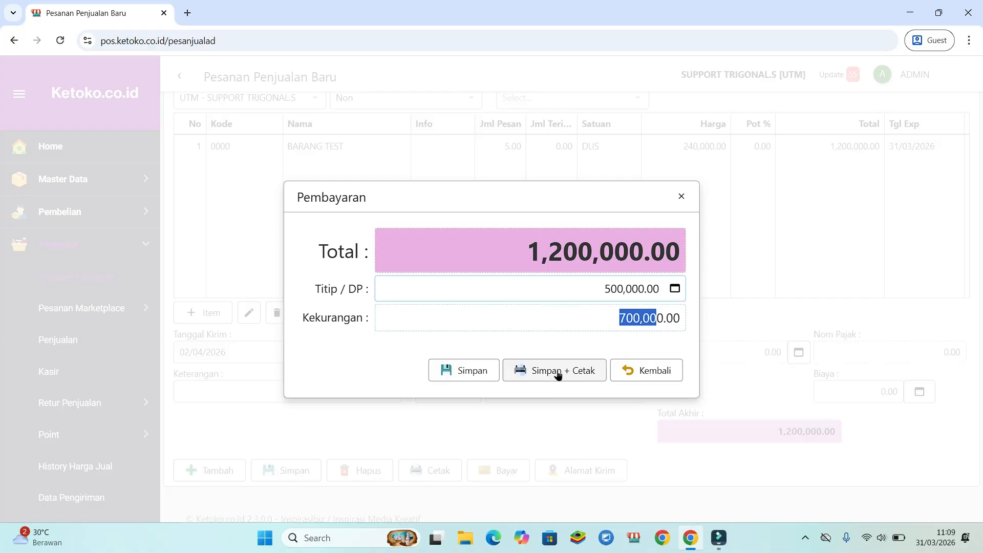
left_click(482, 373)
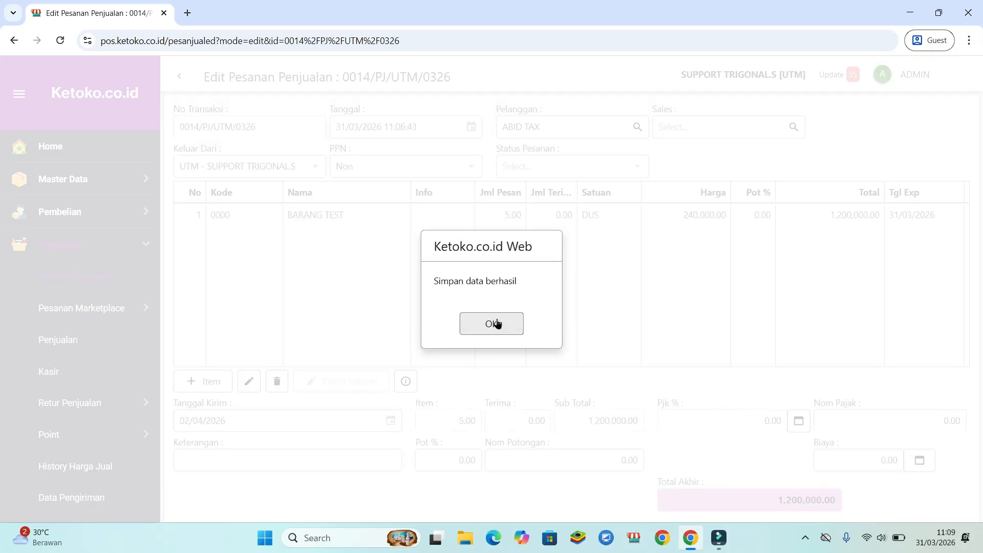
left_click(493, 323)
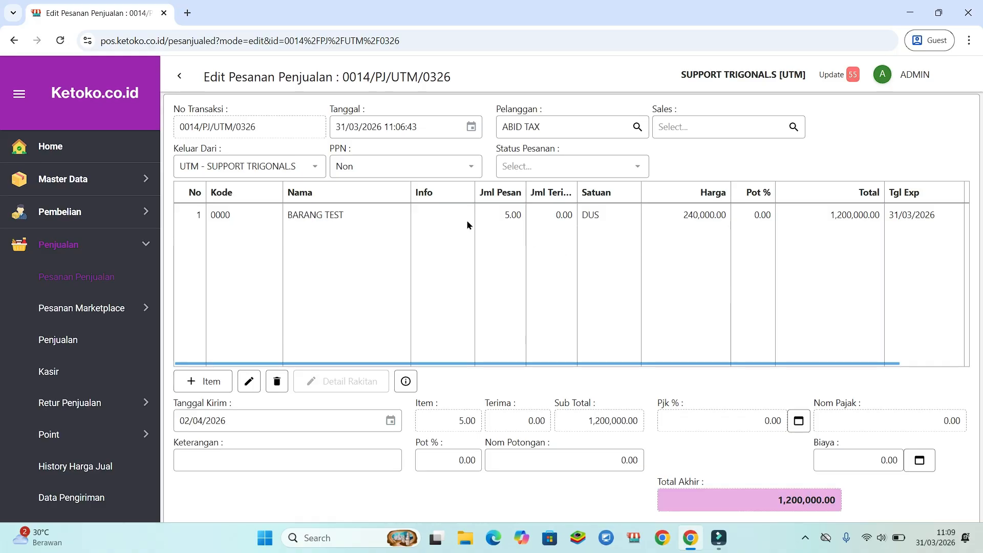
- Return to the item list and check the physical stock of BARANG TEST in DUS after saving the order
left_click(147, 245)
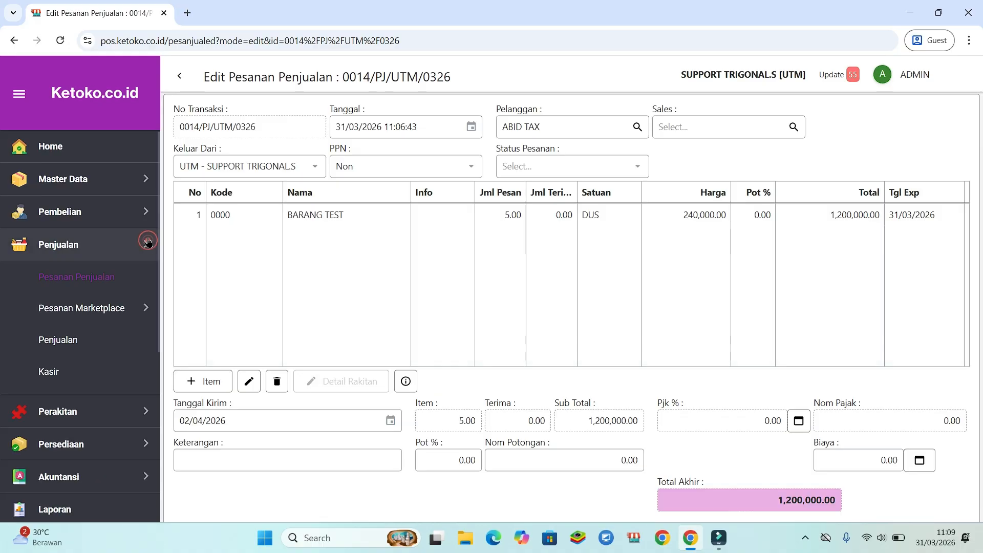
left_click(99, 181)
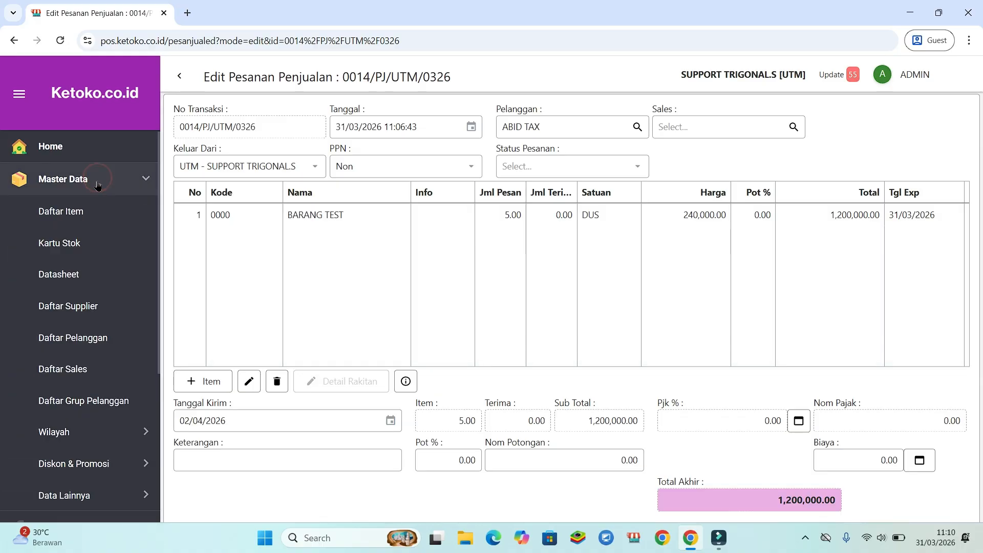
left_click(78, 214)
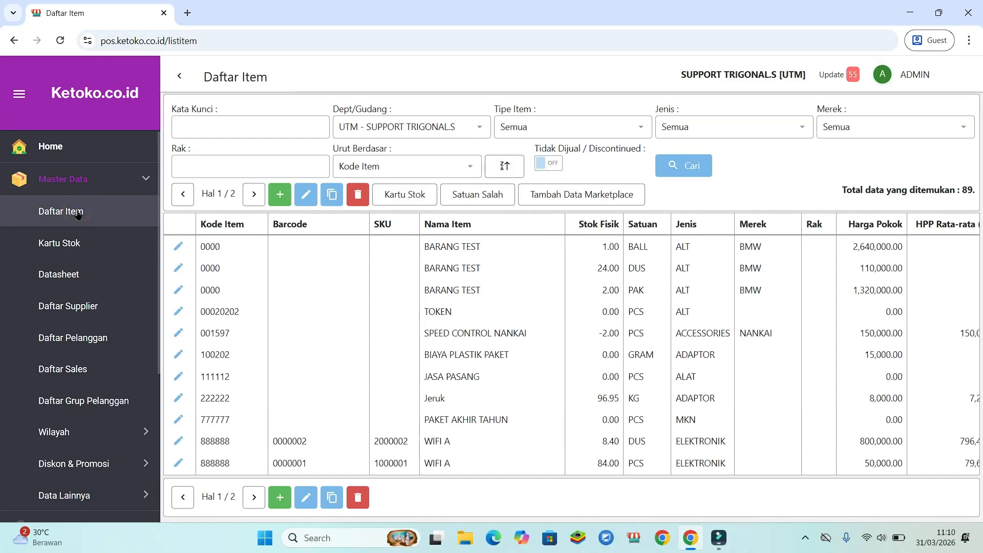
left_click(492, 269)
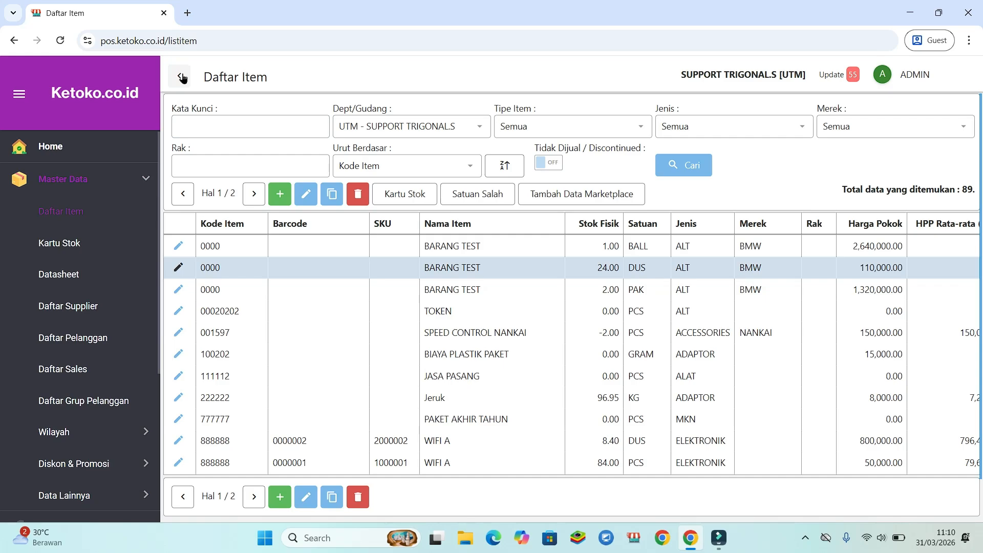
scroll(652, 392, "down", 3)
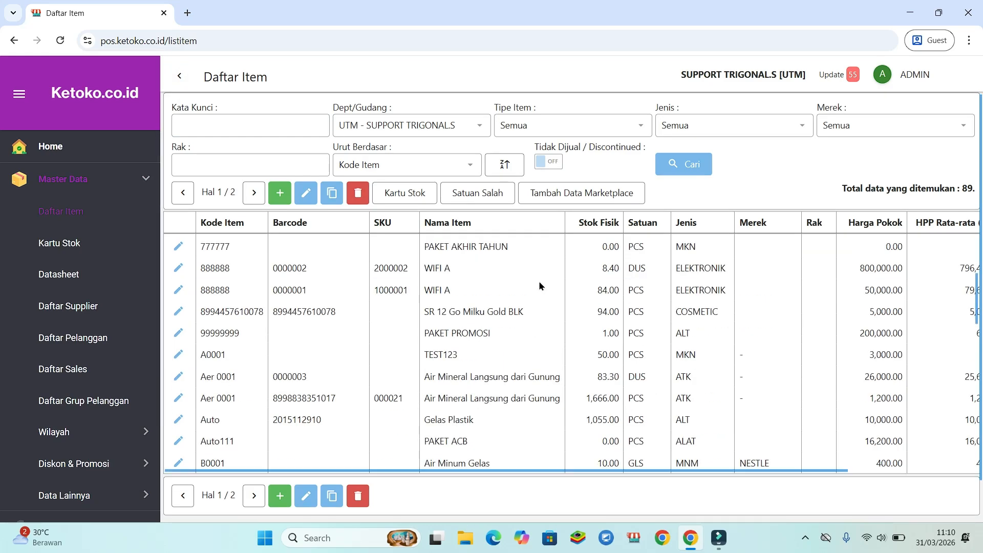
- Reload the item list and check the physical stock on the BARANG TEST row in DUS
left_click(180, 77)
left_click(88, 218)
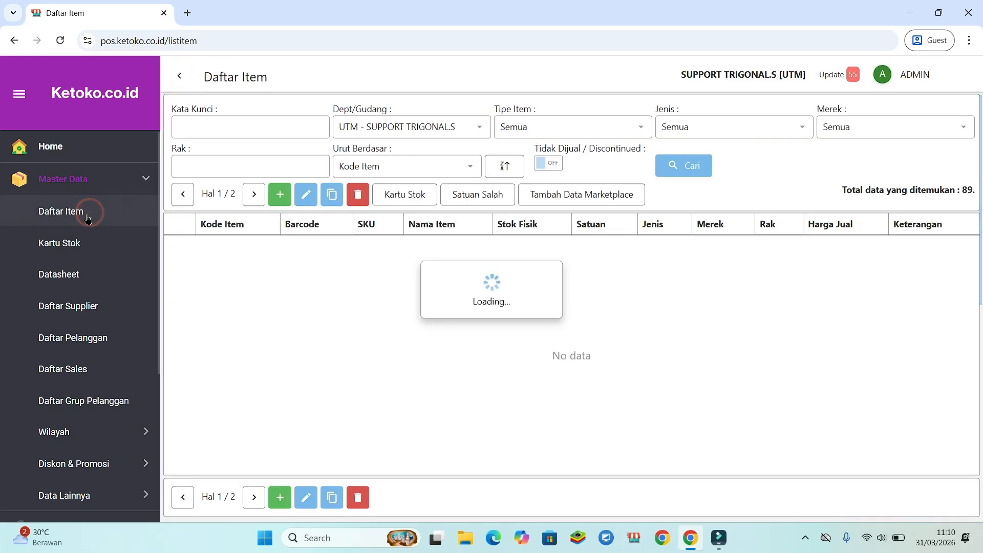
left_click(511, 269)
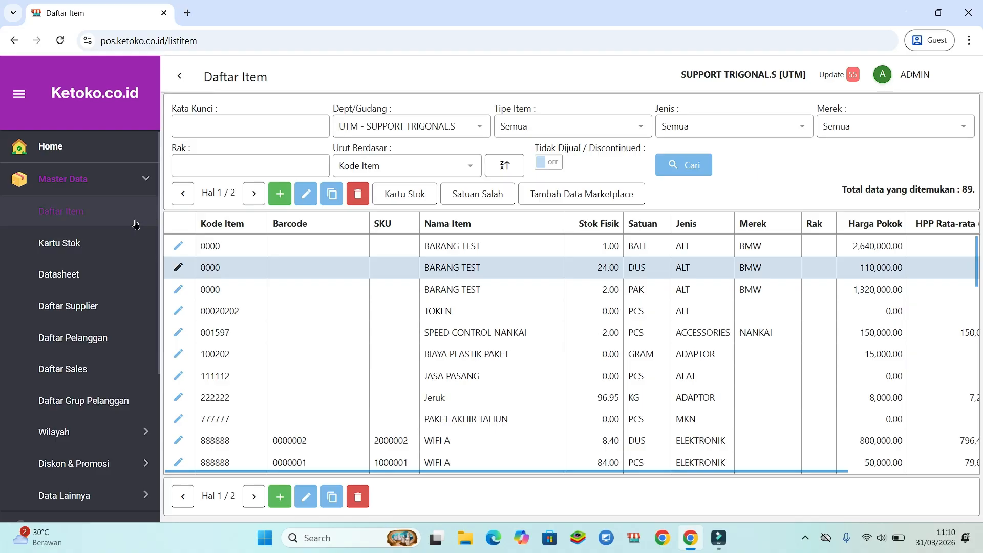
- Open the sales list (Penjualan) and start a new sales transaction
scroll(123, 220, "down", 1)
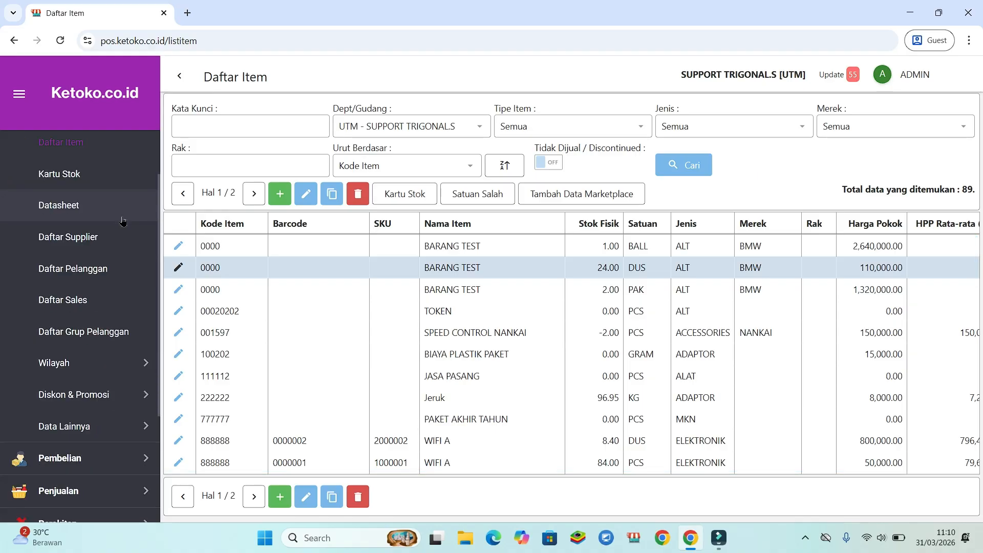
scroll(123, 220, "down", 2)
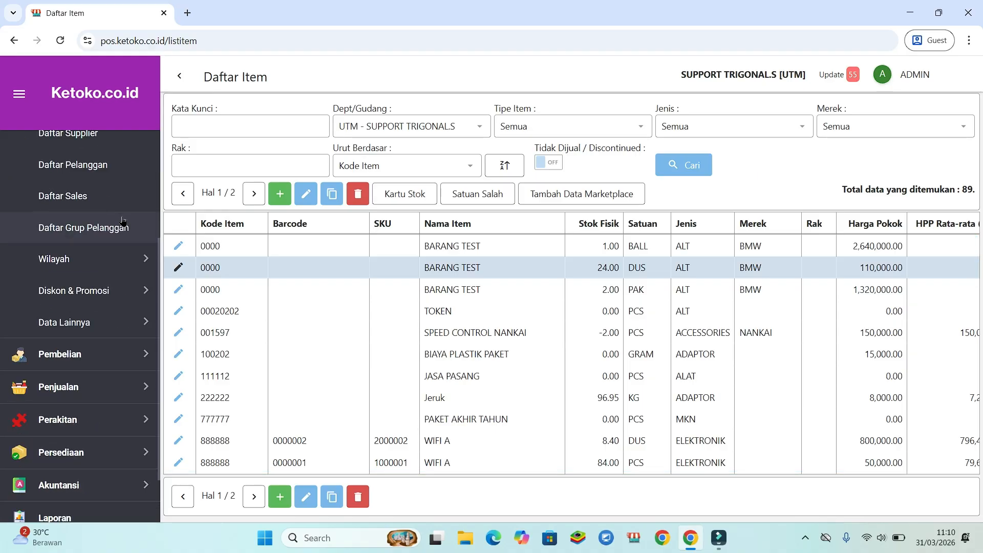
left_click(84, 388)
scroll(84, 379, "down", 5)
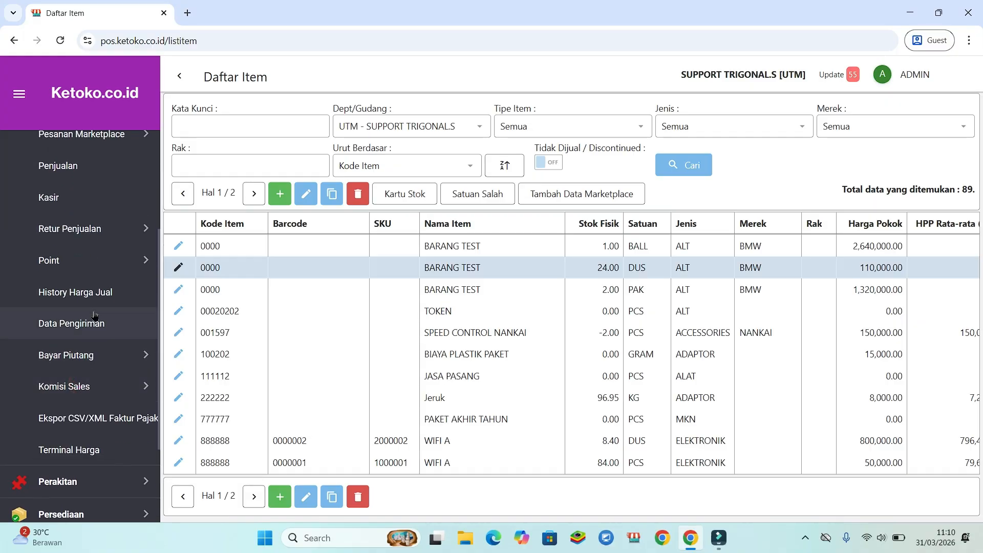
scroll(87, 207, "up", 1)
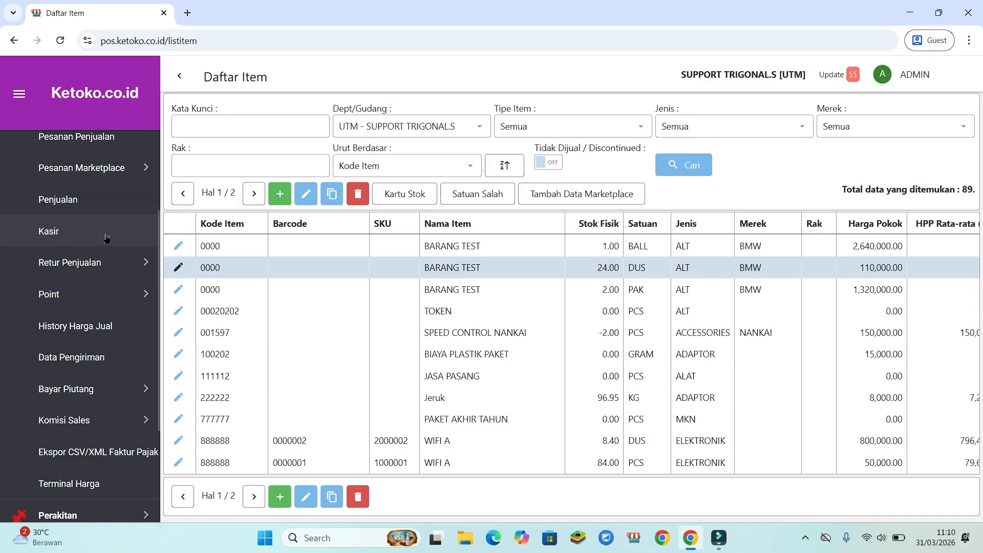
left_click(75, 204)
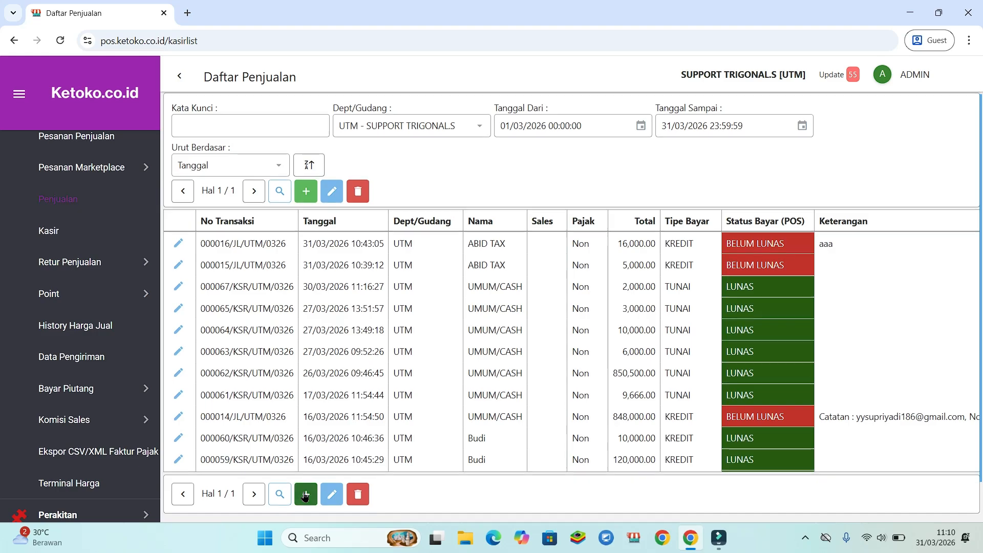
left_click(305, 494)
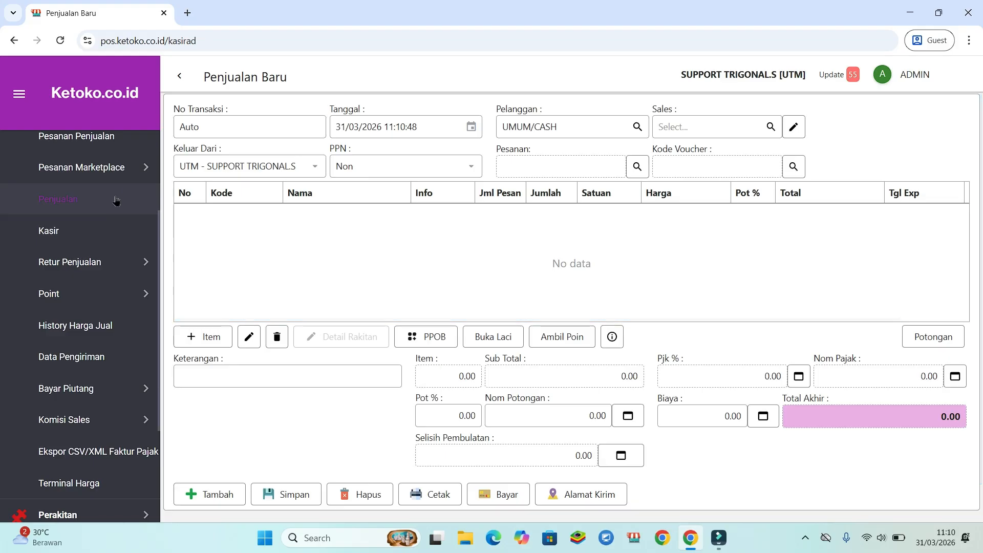
- Set the new sale's customer (Pelanggan) to the one who placed the BARANG TEST sales order
scroll(111, 202, "up", 1)
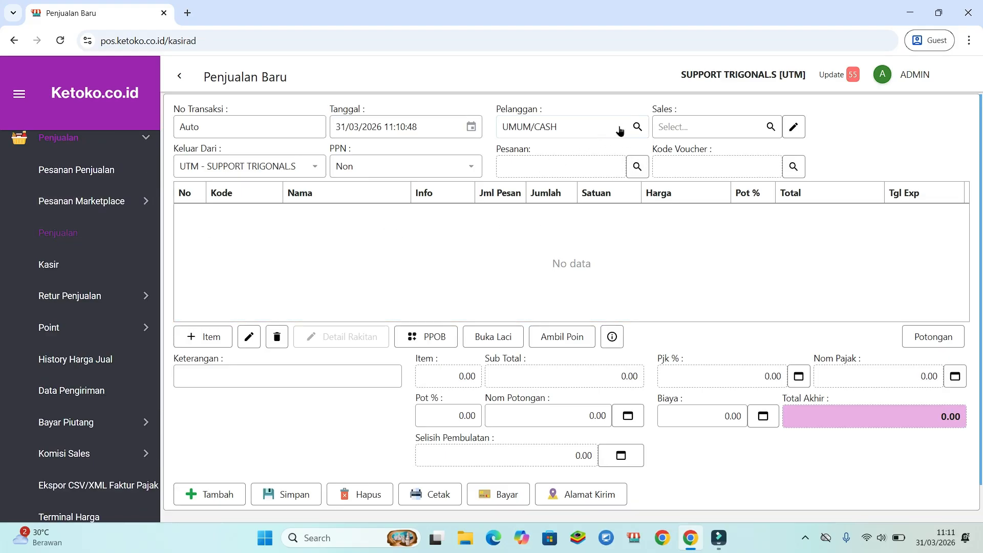
left_click(637, 127)
left_click(184, 232)
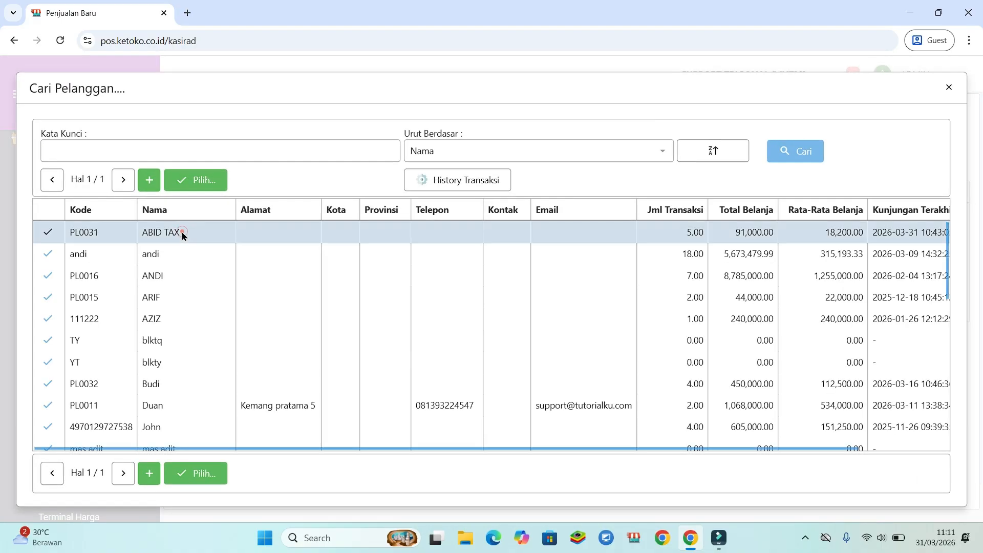
left_click(196, 472)
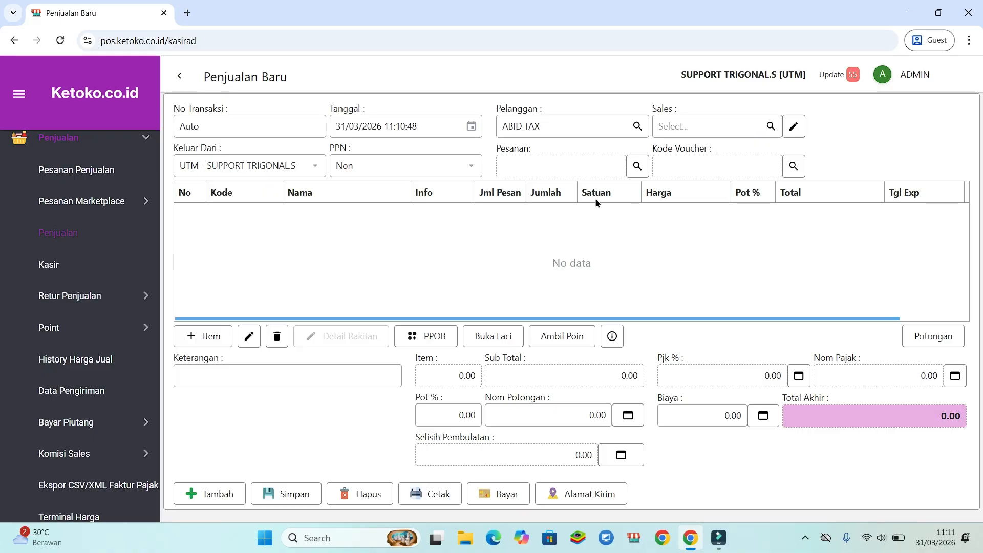
- Load the customer's pending sales order for 5 DUS of BARANG TEST into the sale
left_click(637, 169)
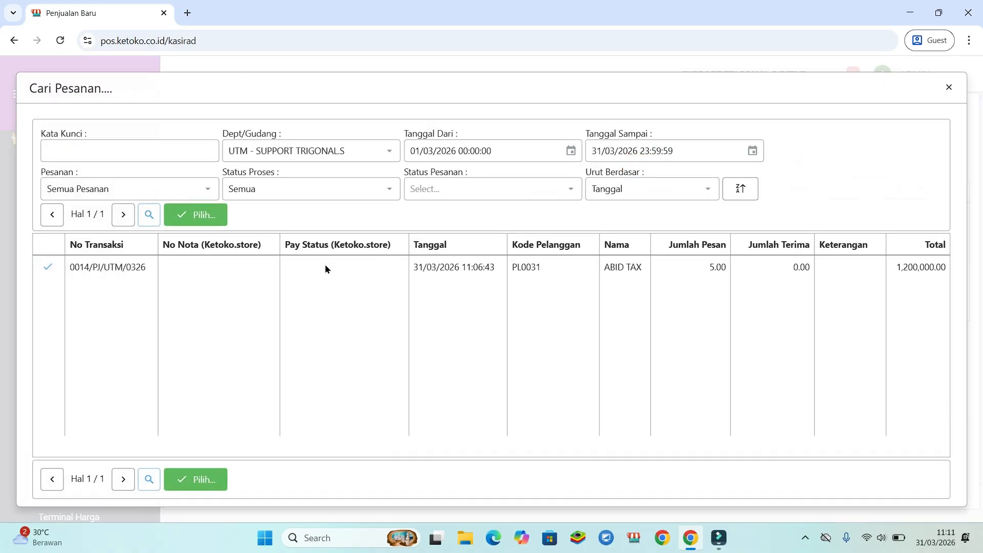
left_click(256, 267)
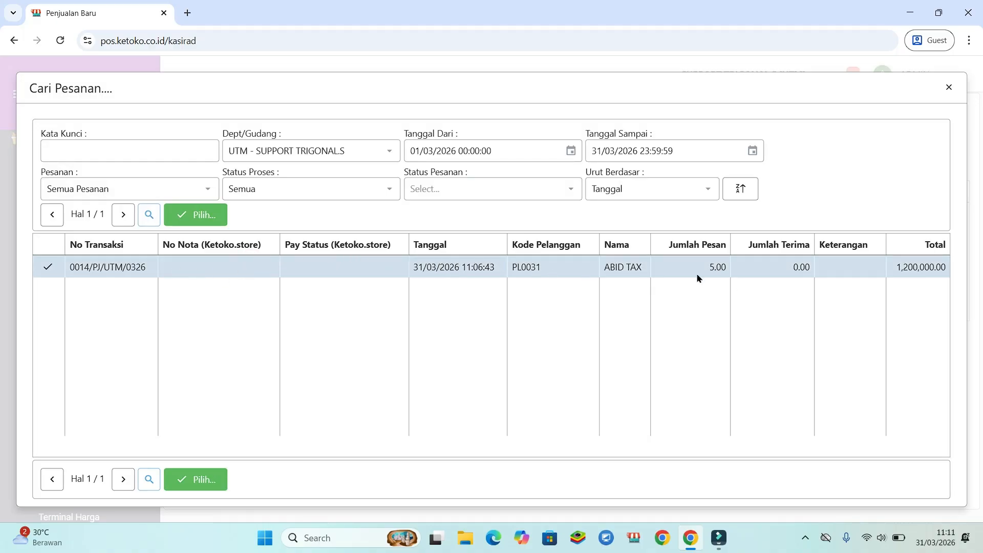
left_click(204, 479)
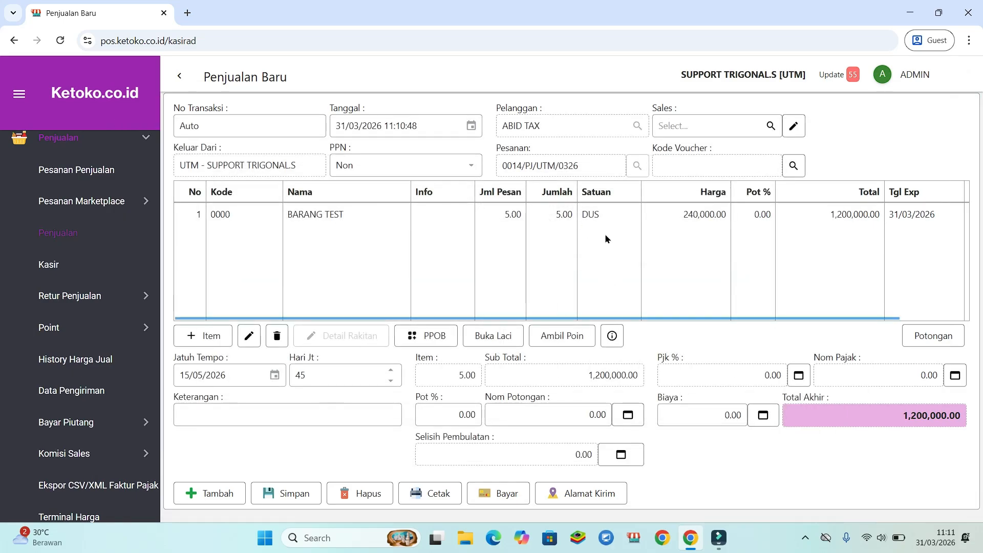
- Settle the balance left after the order's down payment with 700,000 in cash (Bayar Tunai) and save the sale
left_click(509, 494)
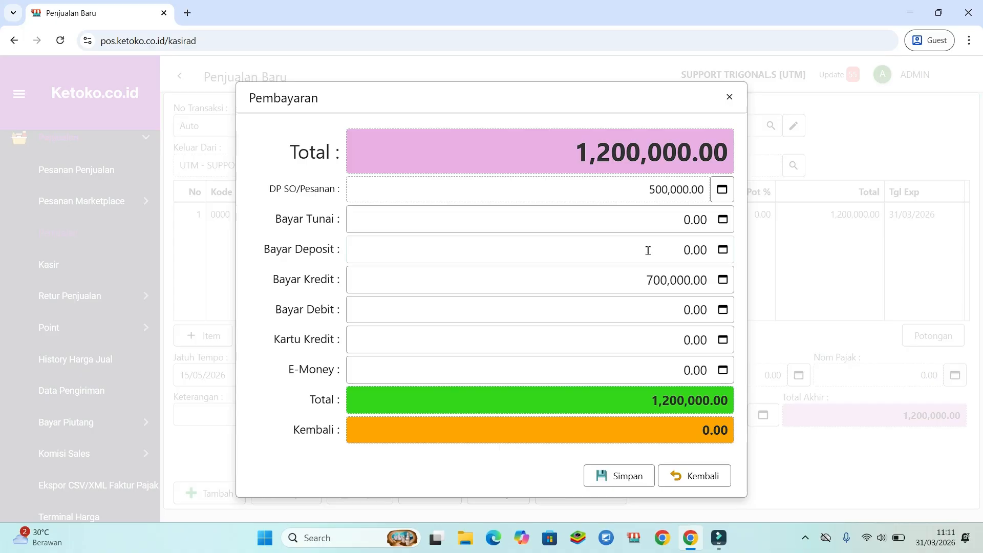
left_click(652, 223)
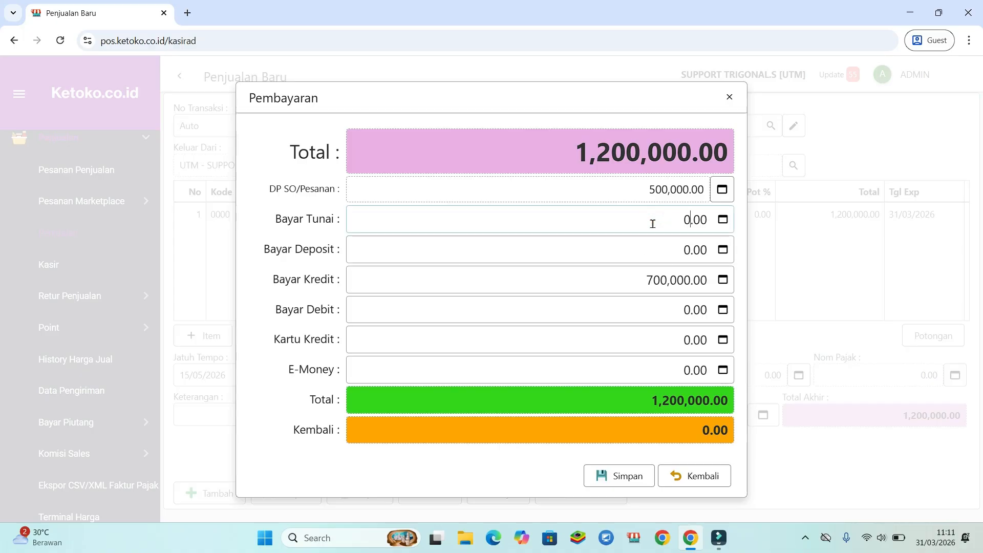
type("700,000")
left_click(666, 280)
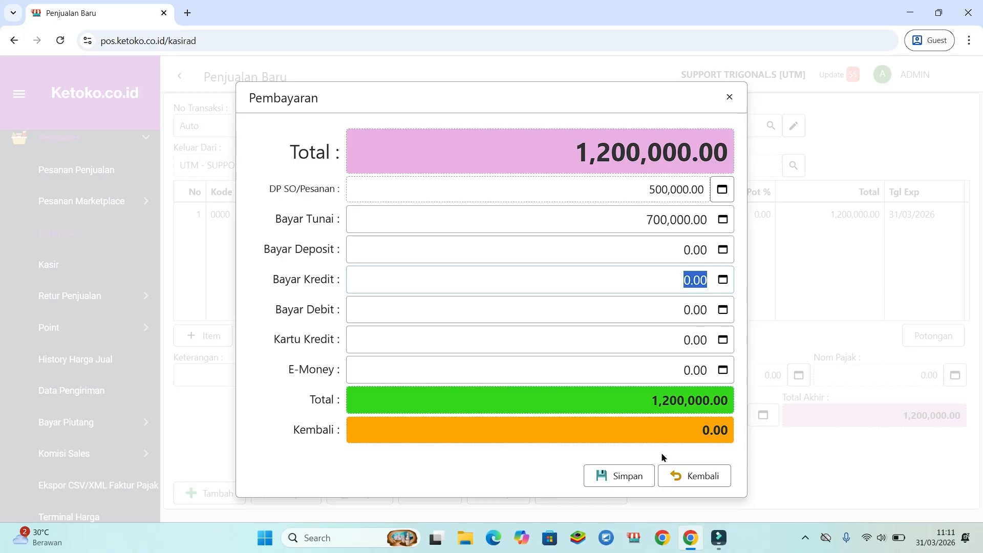
left_click(624, 478)
left_click(476, 327)
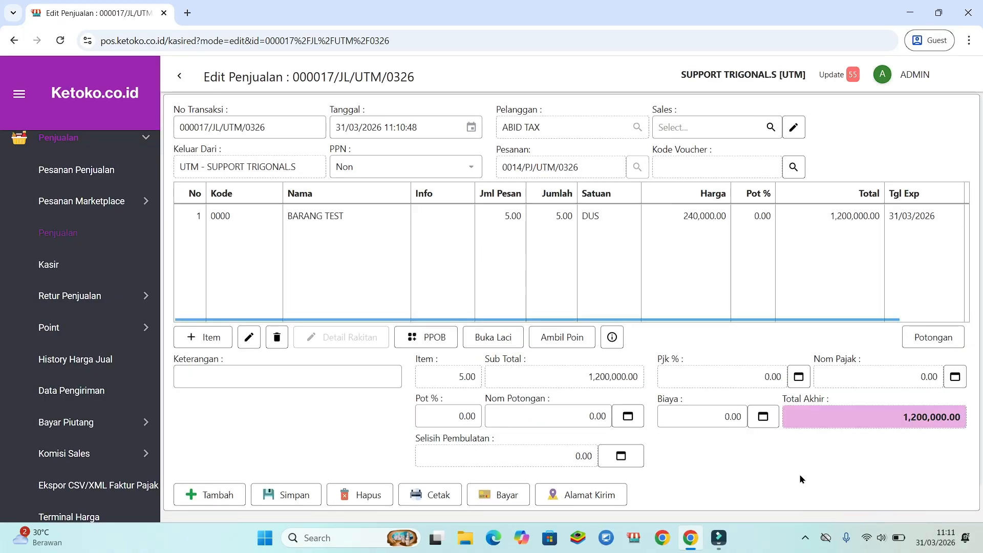
- Return to the item list and check the physical stock of BARANG TEST in DUS after the completed sale
scroll(639, 435, "down", 1)
scroll(252, 165, "up", 1)
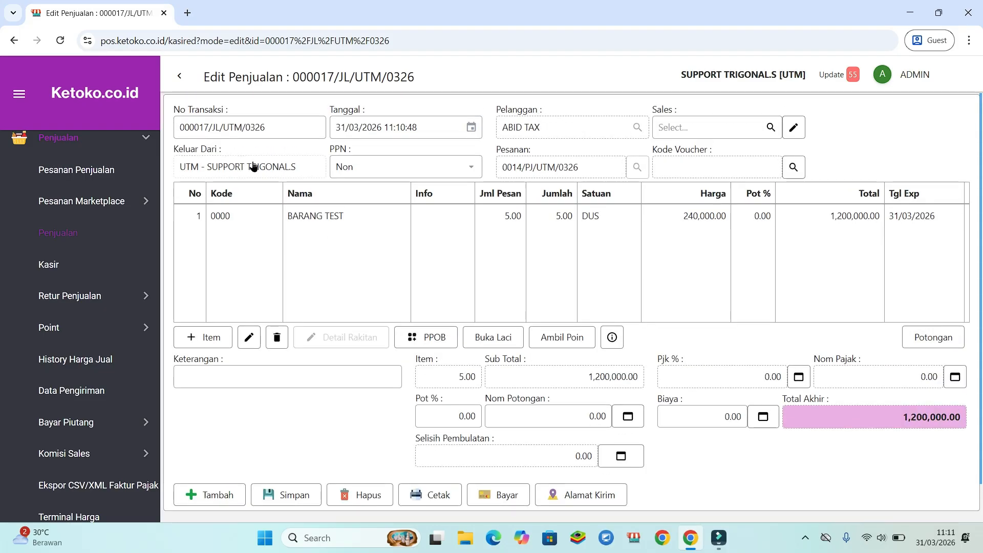
scroll(147, 204, "up", 2)
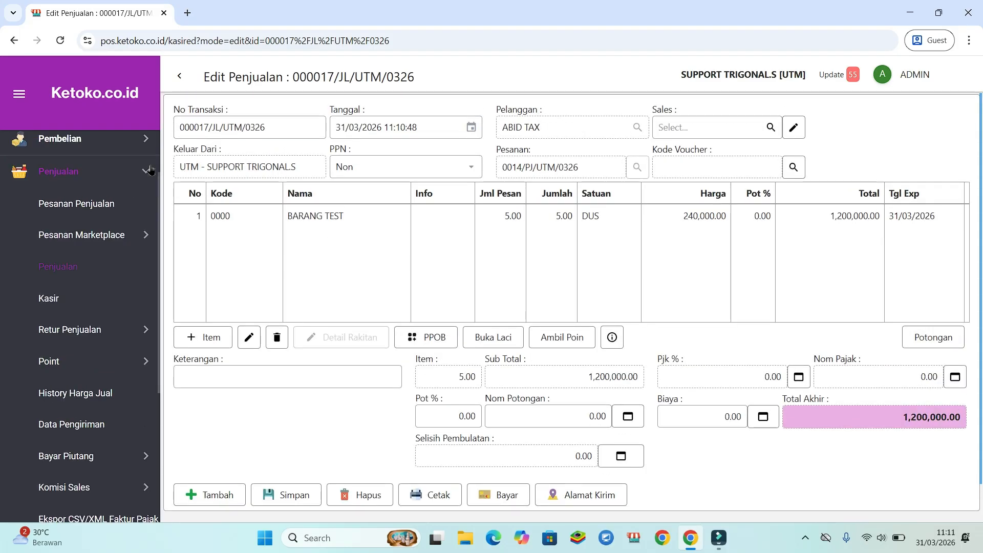
left_click(148, 205)
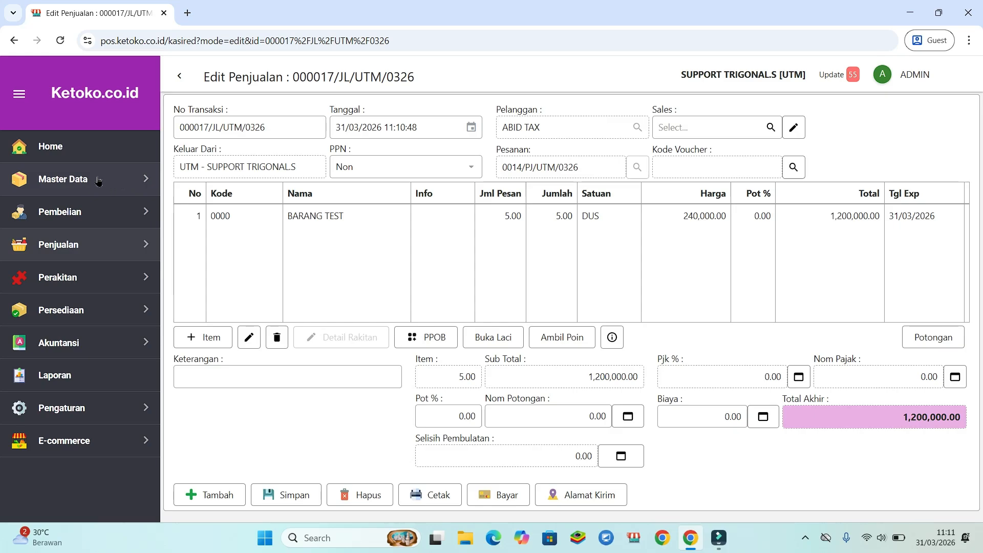
left_click(91, 182)
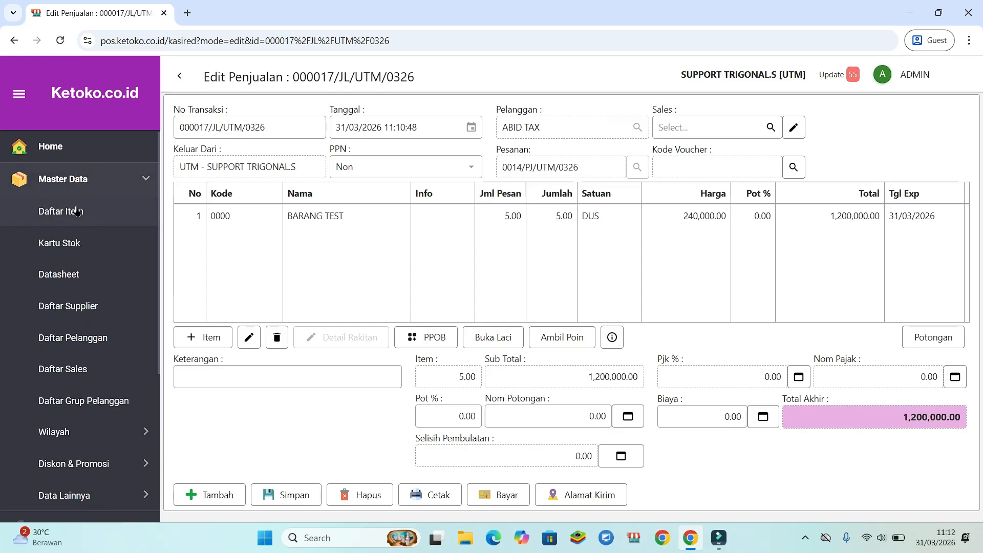
left_click(77, 211)
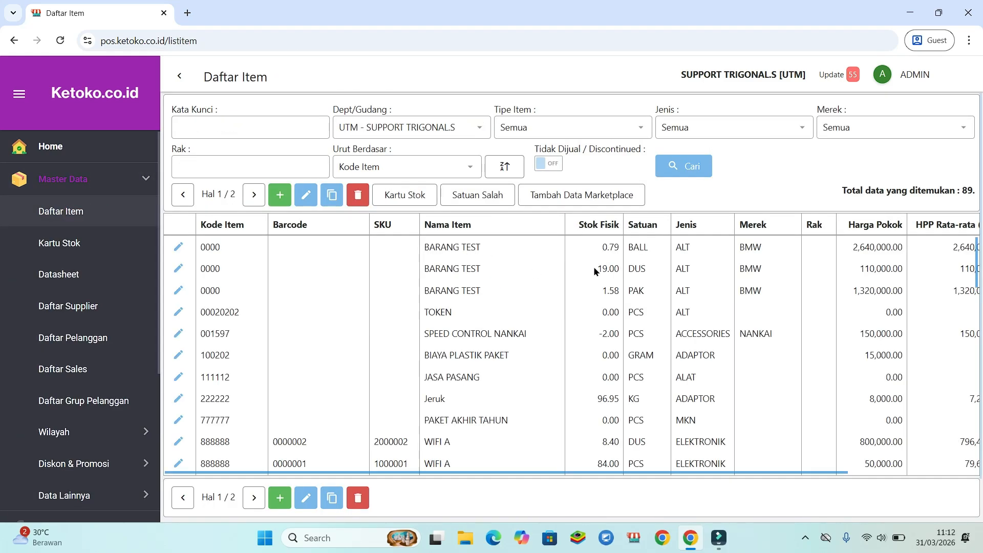
left_click(596, 267)
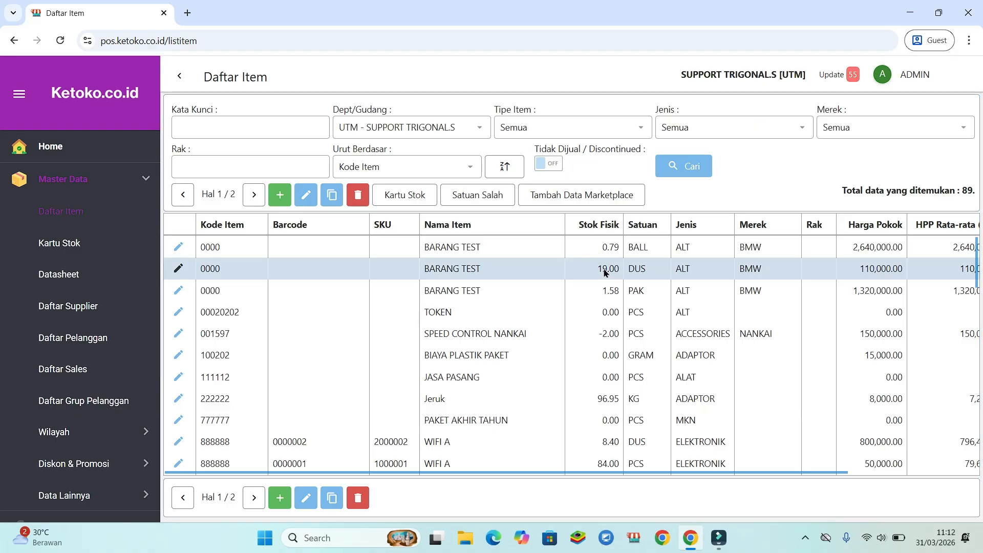